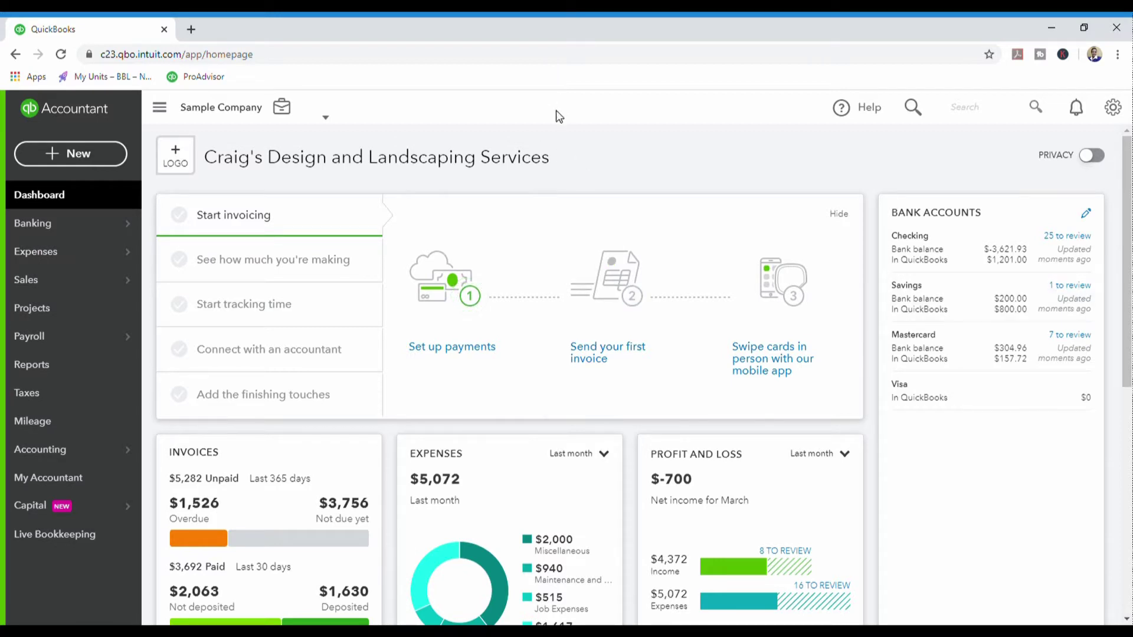
# - Start a blank Receive Payment form from the + New menu
pyautogui.click(67, 157)
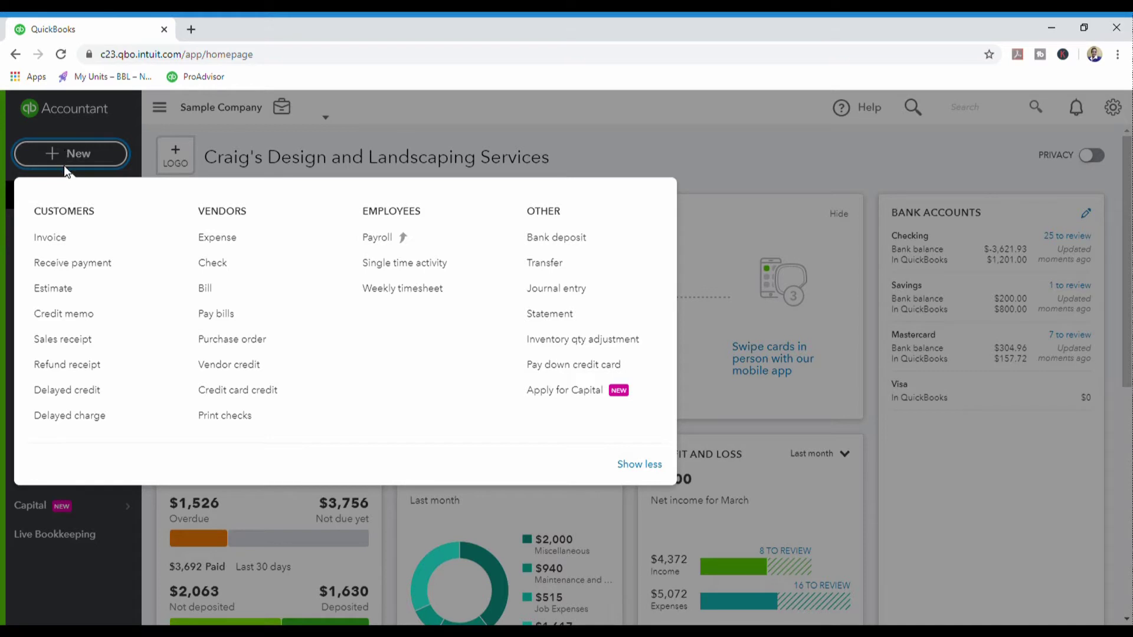
pyautogui.click(64, 267)
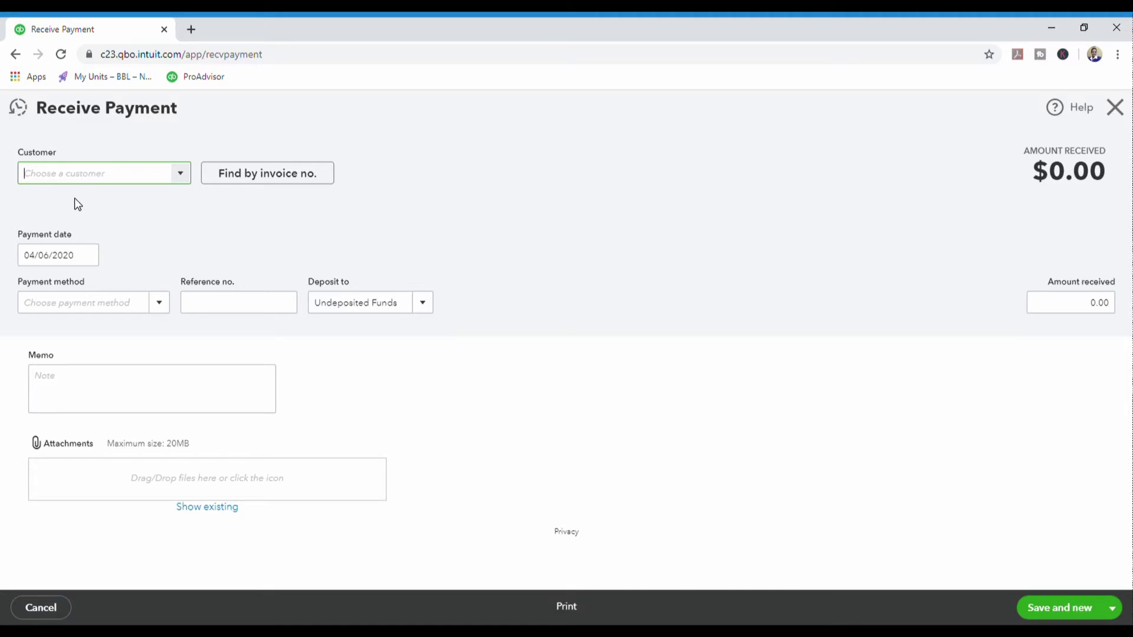
# - Select the customer by name so invoice 1033 with 629.10 open appears
pyautogui.write('geeta')
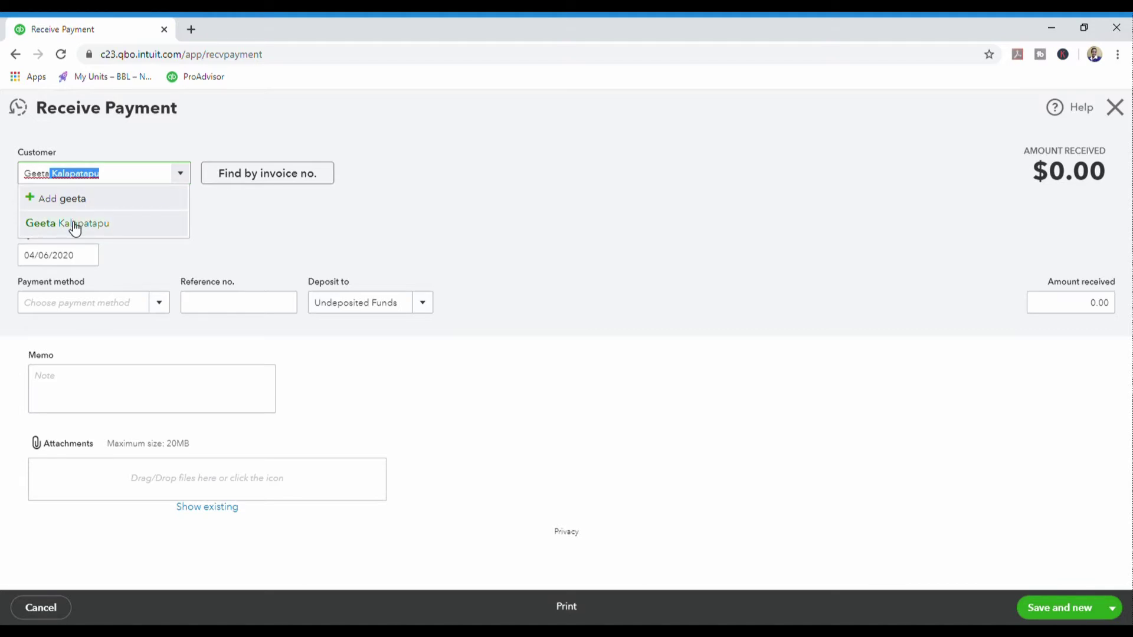
pyautogui.click(78, 227)
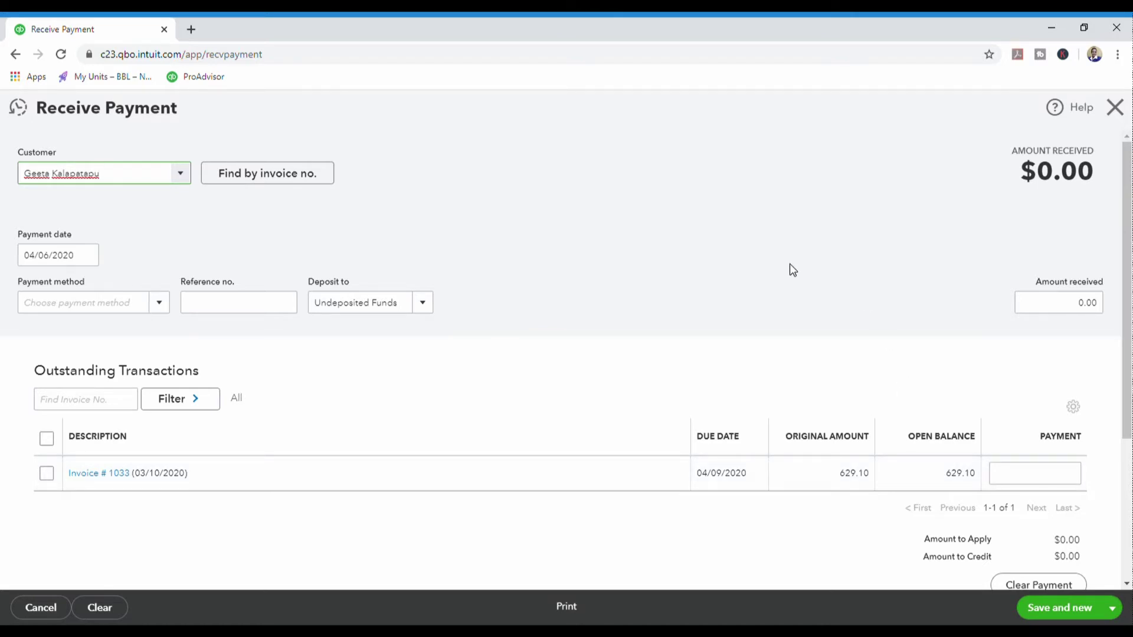
# - Set payment date 04/01/2020, payment method Check, and reference no. 12567
pyautogui.click(46, 258)
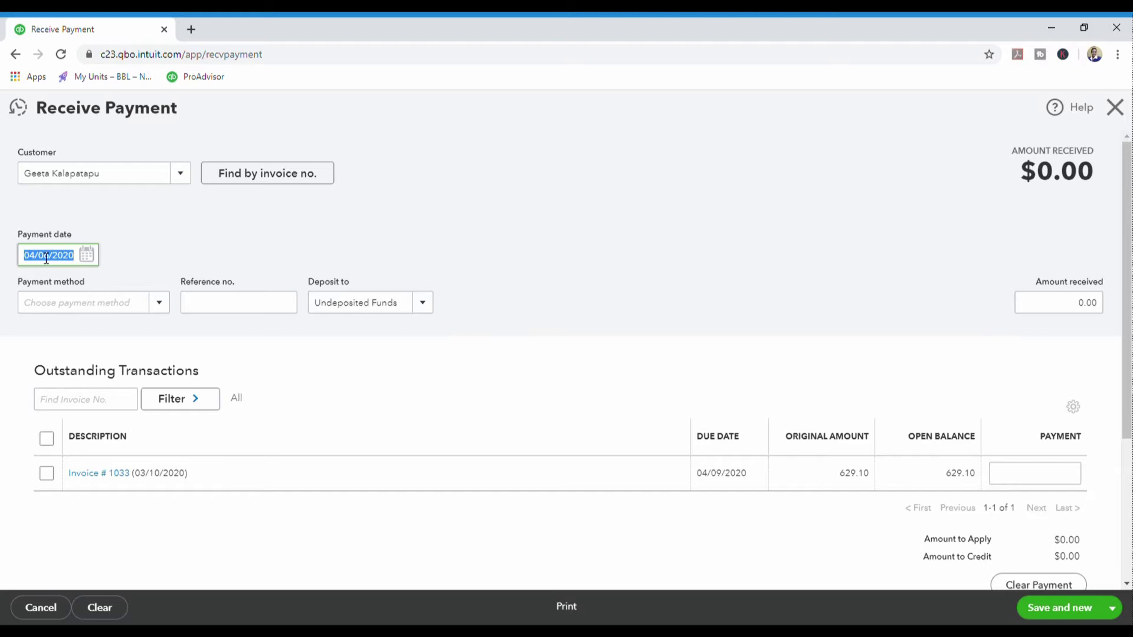
pyautogui.write('04/07/2020')
pyautogui.press('Tab')
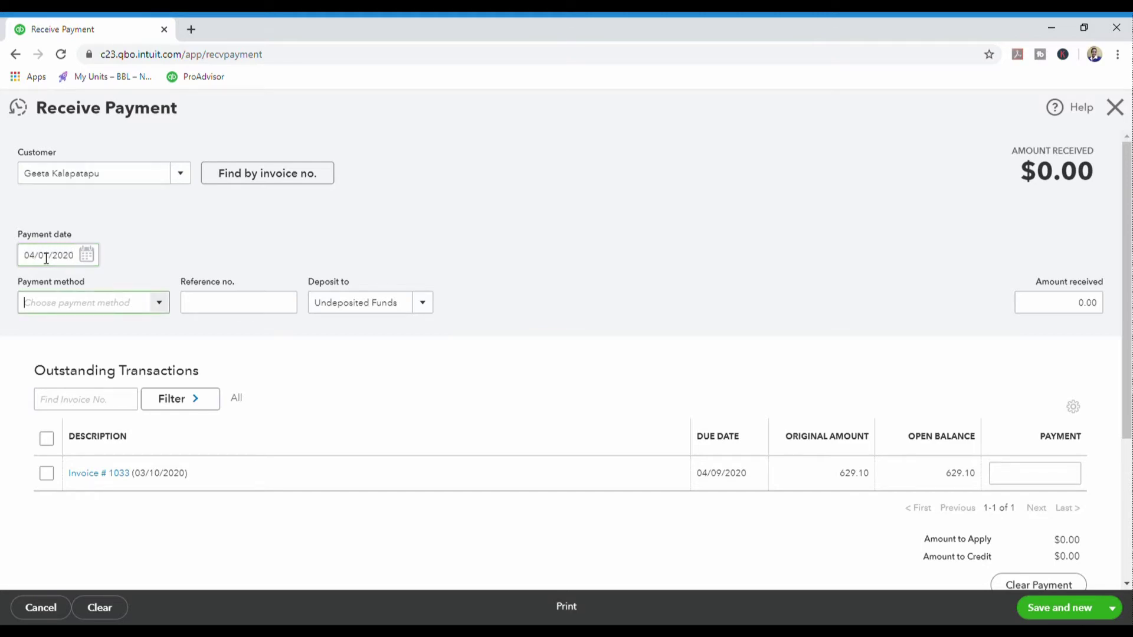
pyautogui.write('Check')
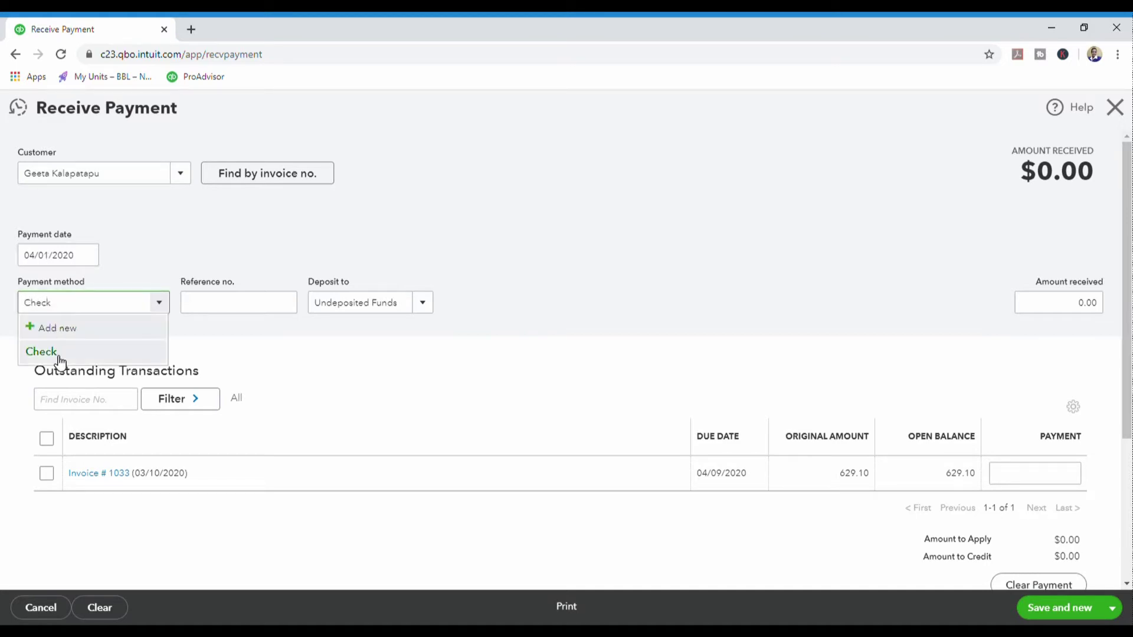
pyautogui.click(36, 353)
pyautogui.click(208, 312)
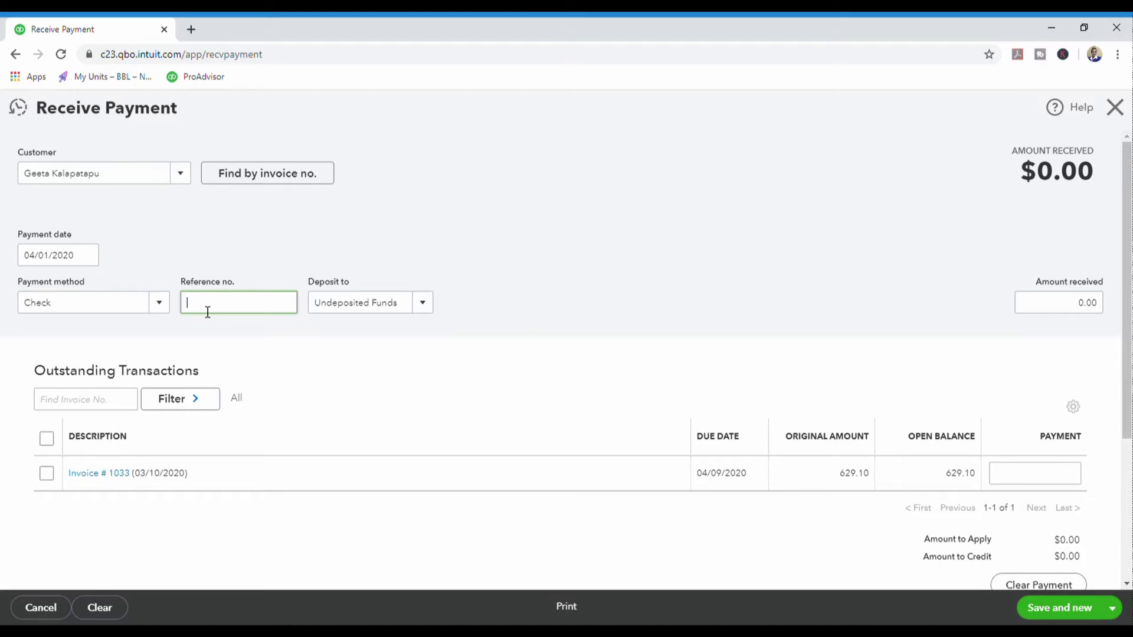
pyautogui.write('12567')
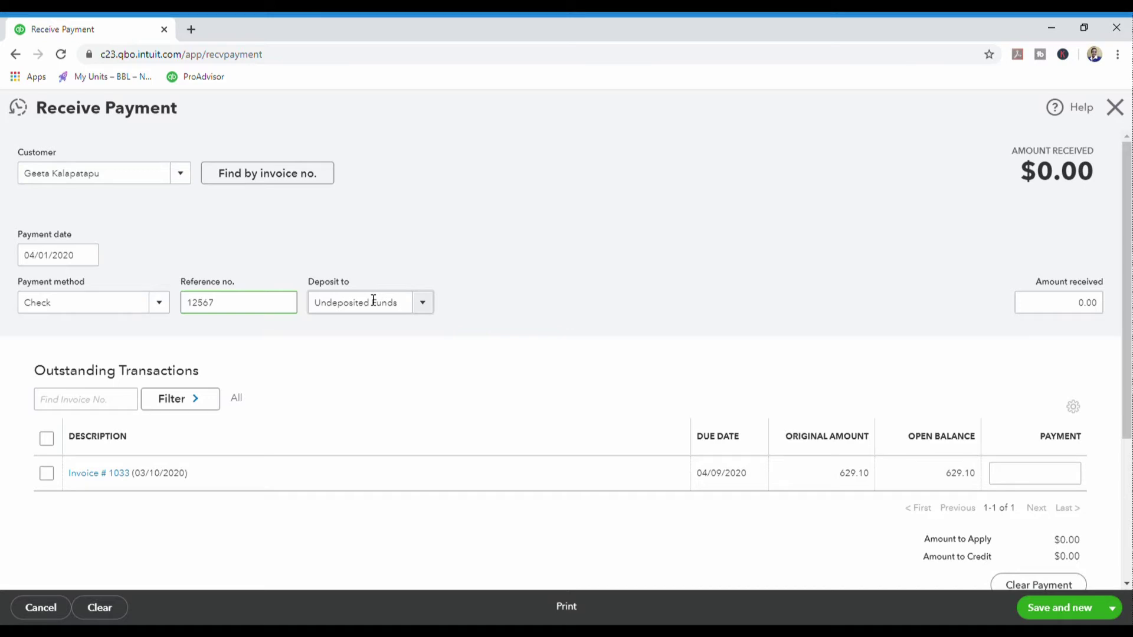
pyautogui.click(422, 308)
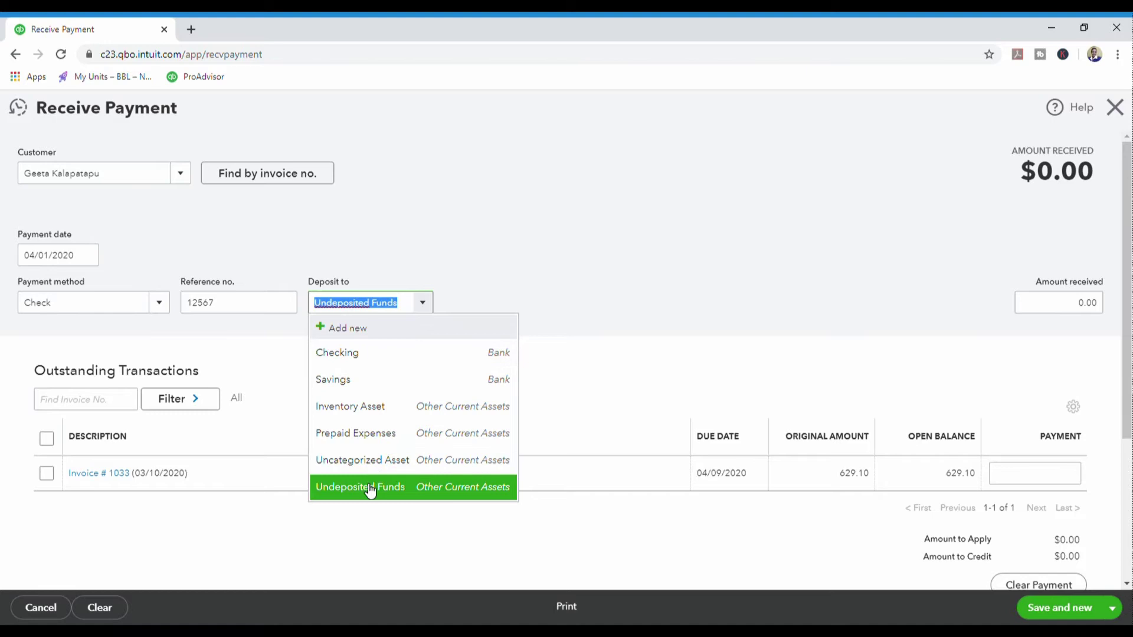
pyautogui.click(475, 288)
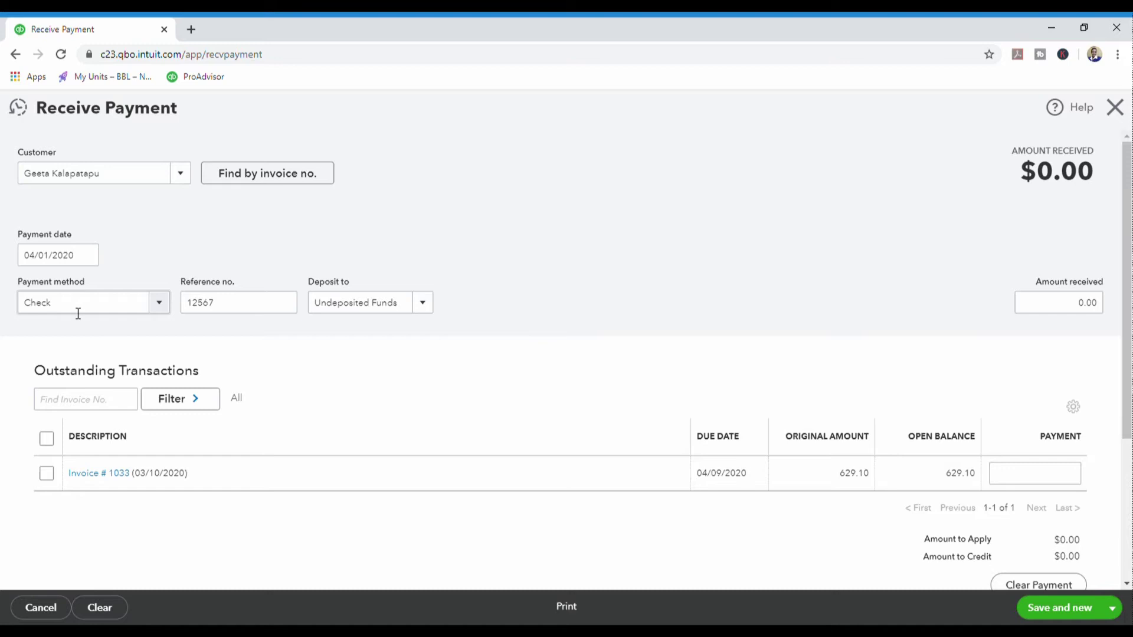
pyautogui.click(422, 304)
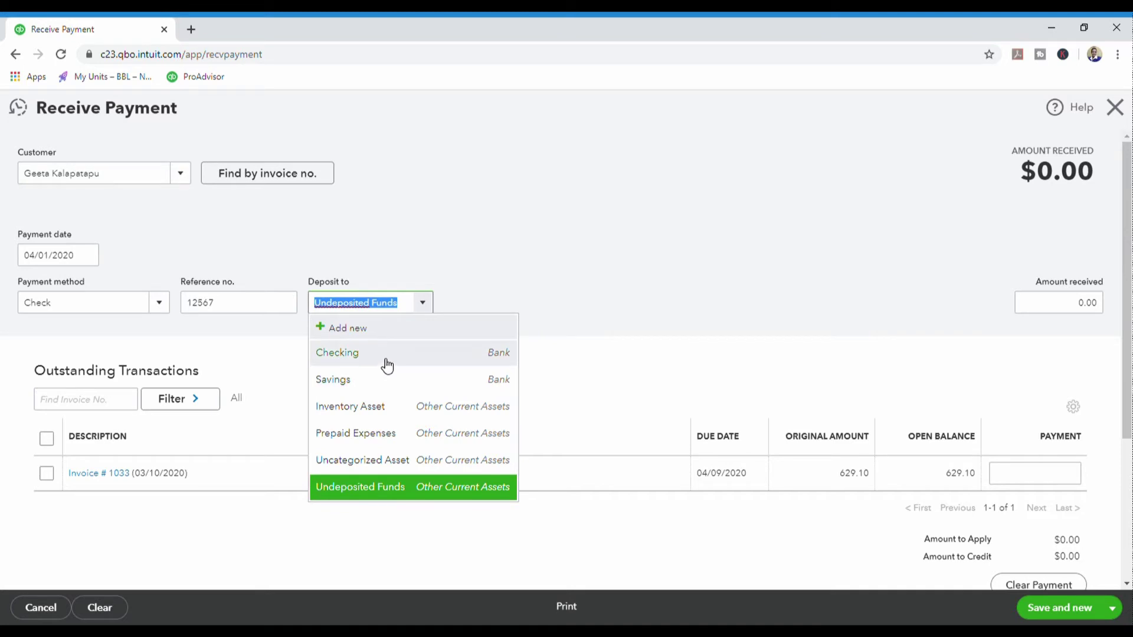
pyautogui.click(507, 286)
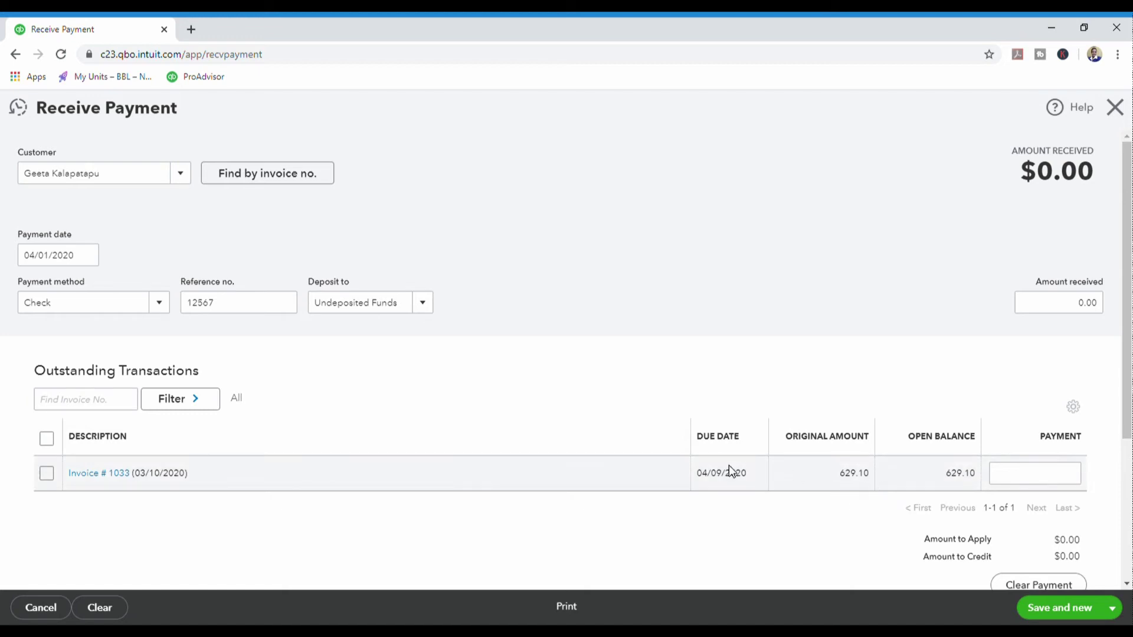
# - Apply 500.00 to invoice 1033 and save and close the payment
pyautogui.click(47, 476)
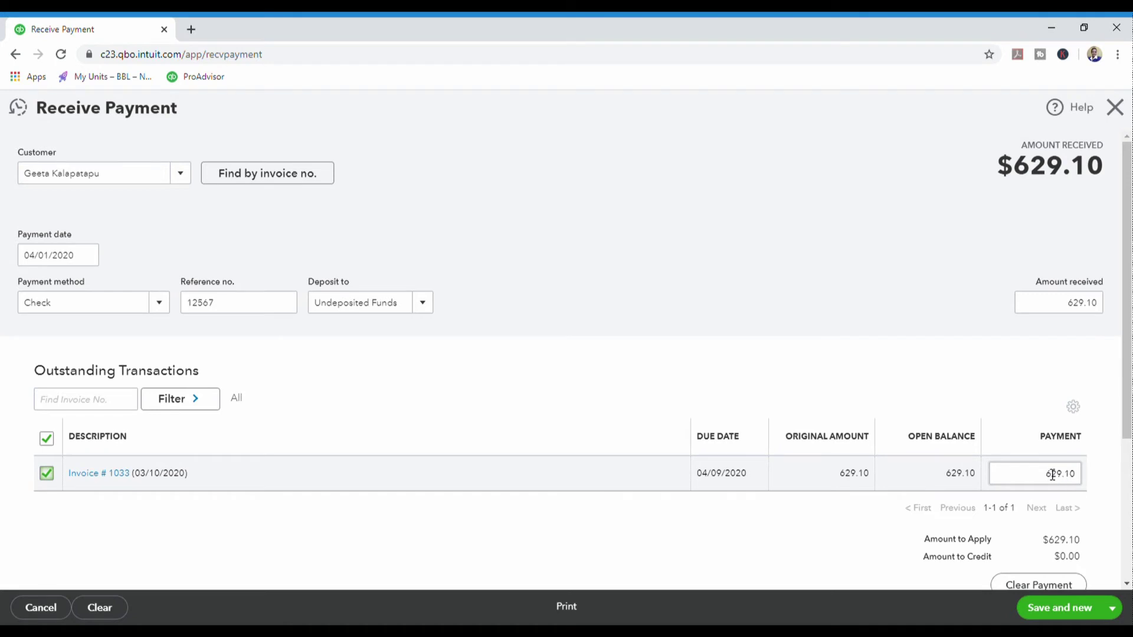
pyautogui.click(1082, 481)
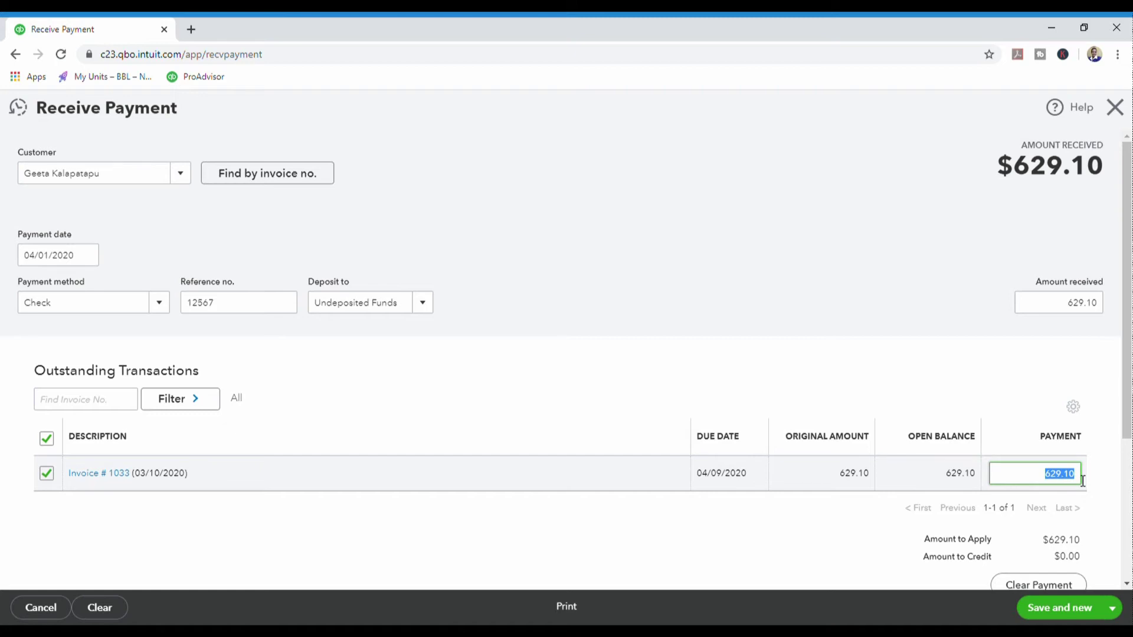
pyautogui.write('500.00')
pyautogui.click(971, 341)
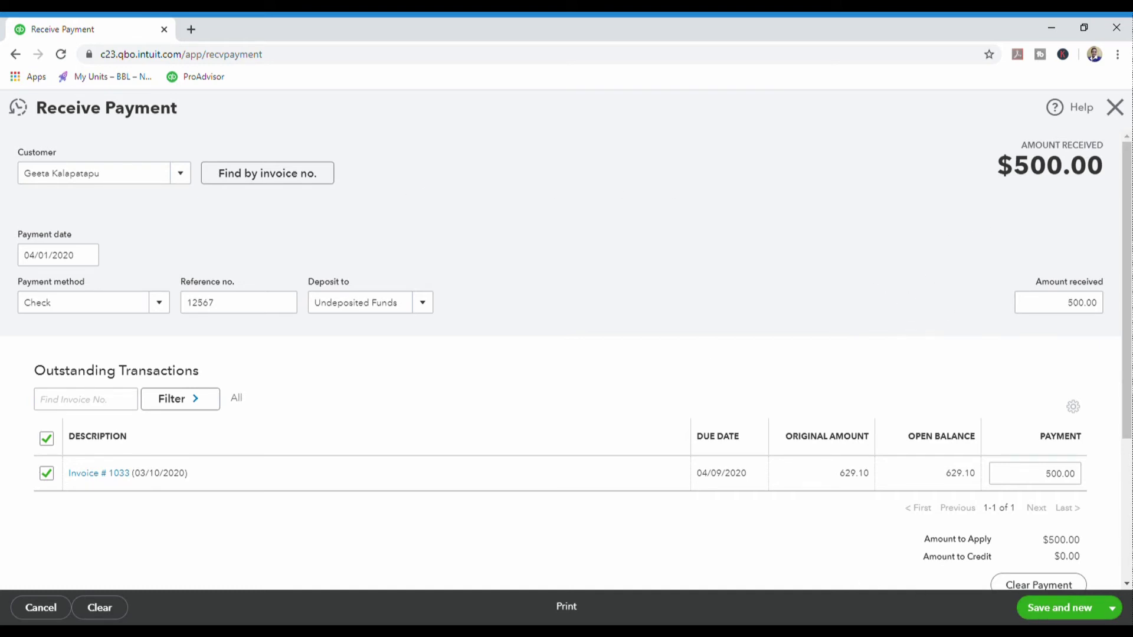
pyautogui.click(1113, 609)
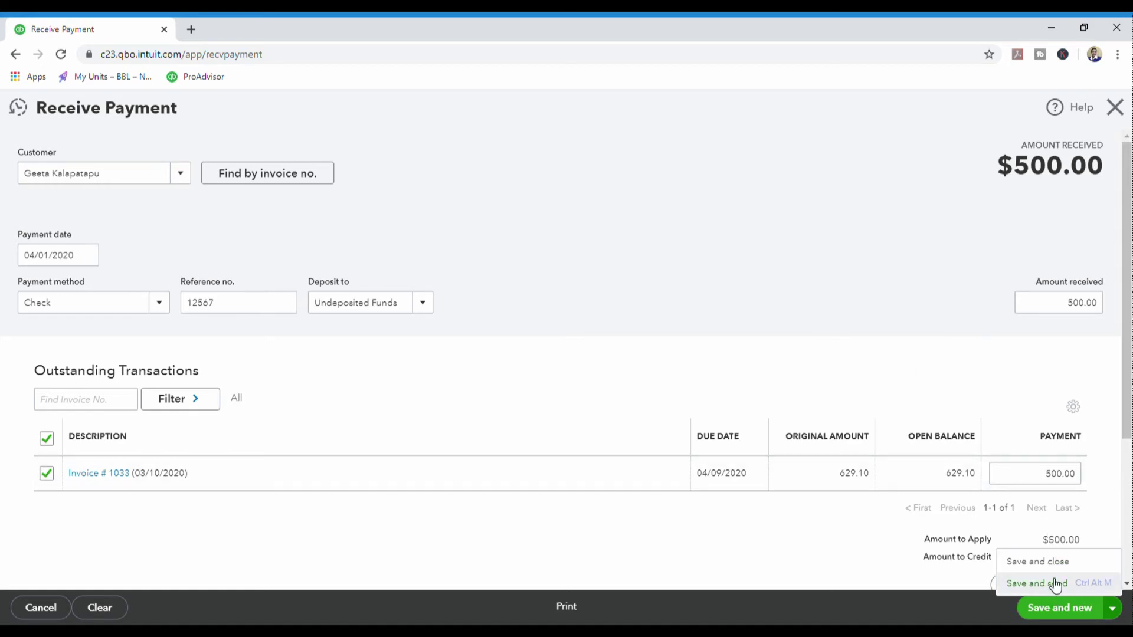
pyautogui.click(1037, 562)
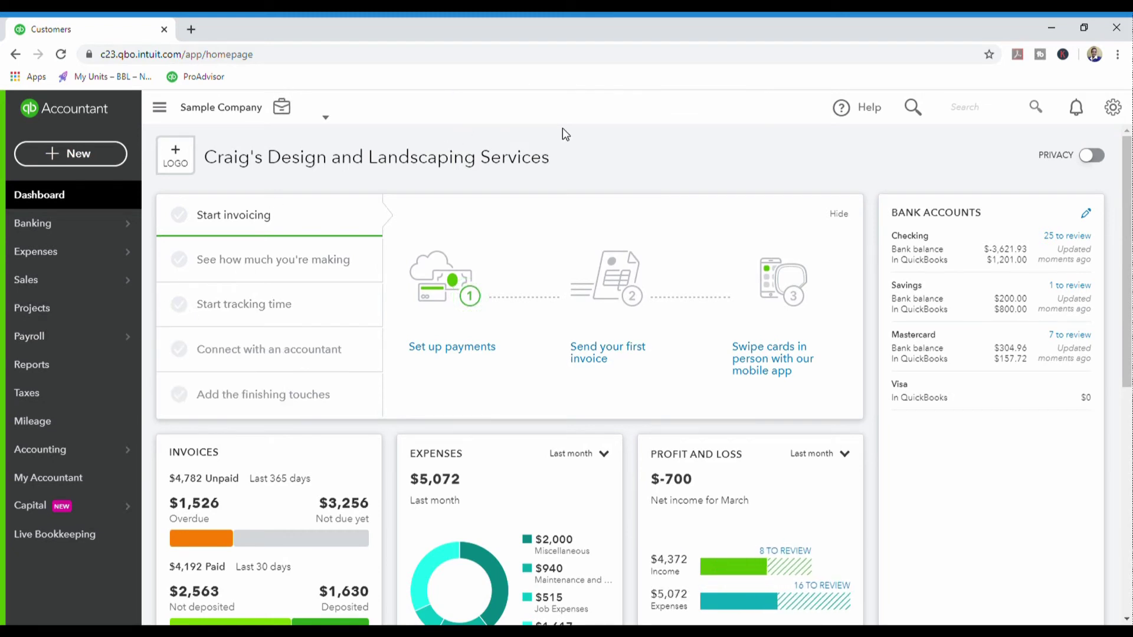
# - Open Sales > Customers and search the list for the customer by name
pyautogui.moveTo(35, 286)
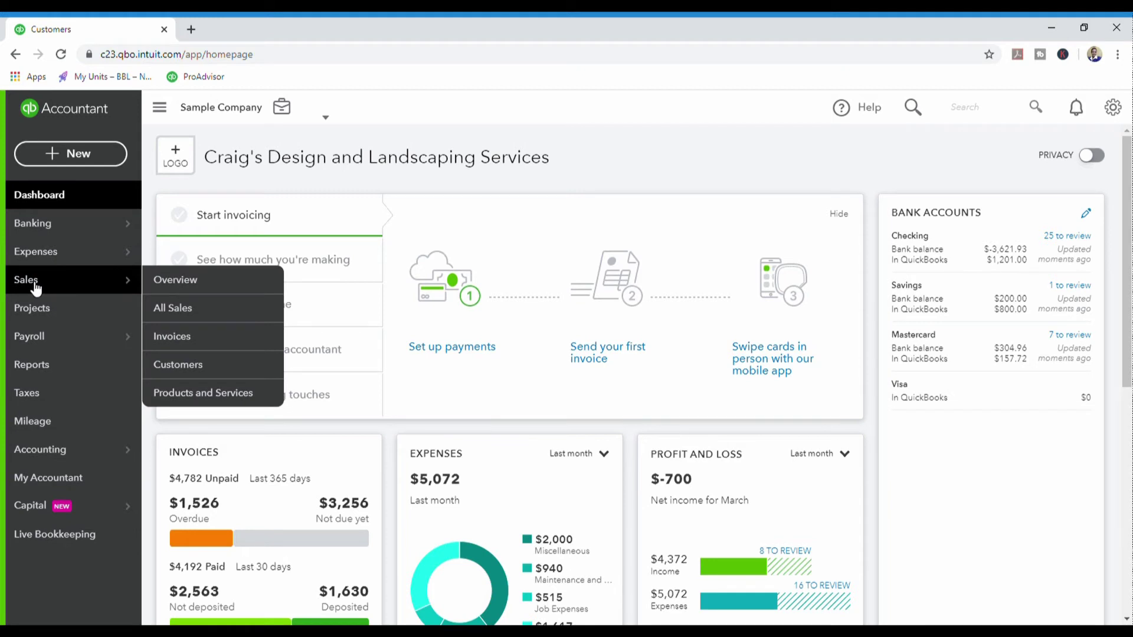
pyautogui.click(197, 369)
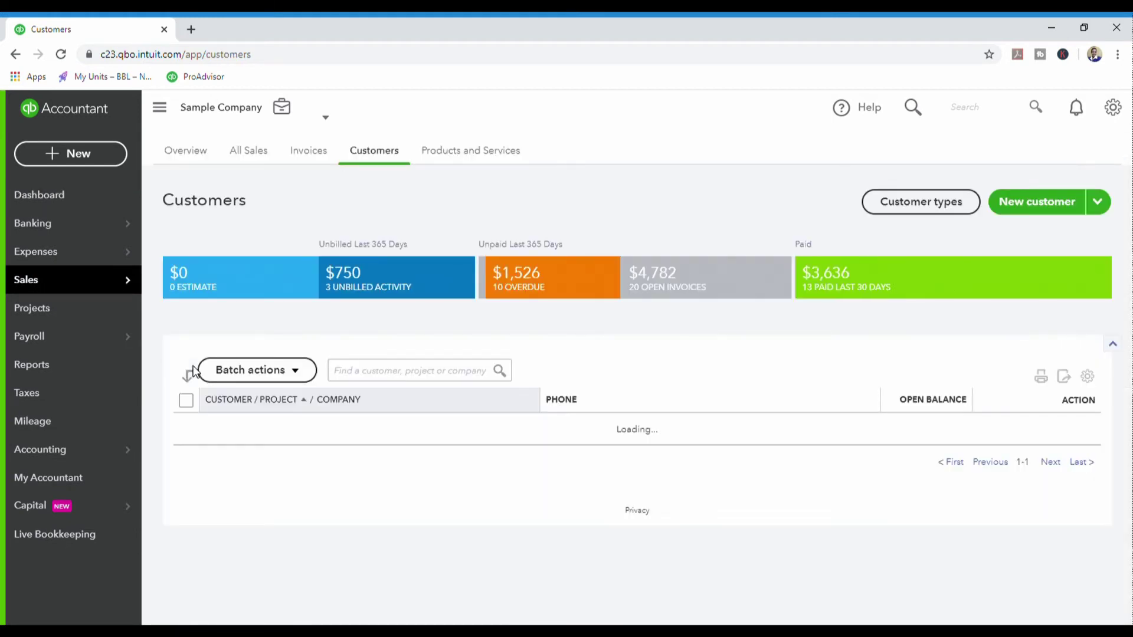
pyautogui.scroll(-3, 356, 369)
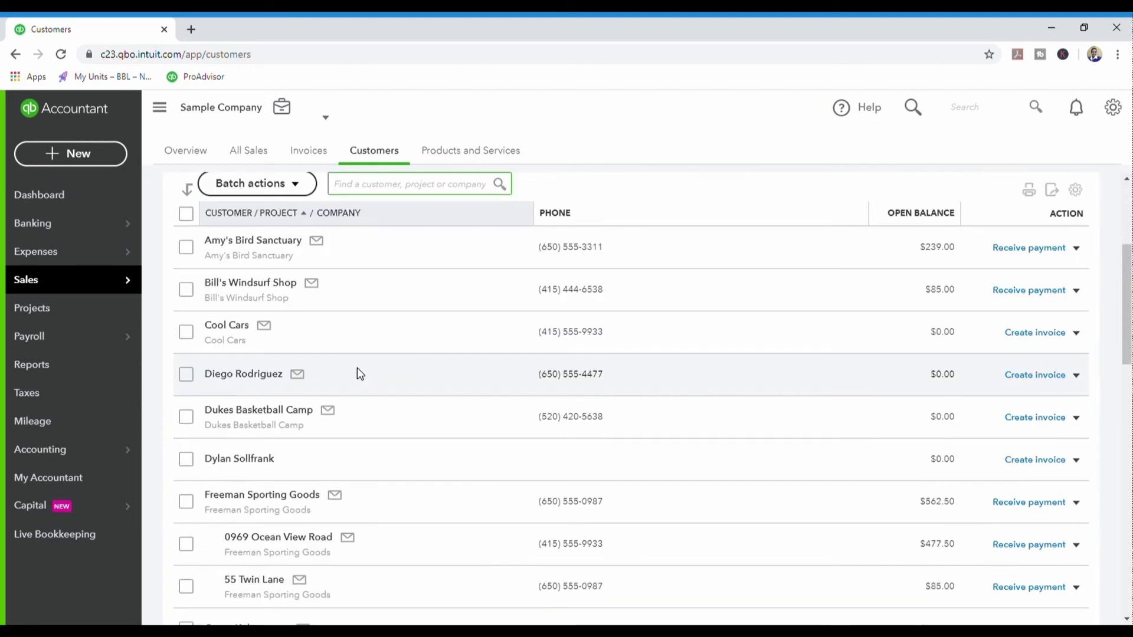
pyautogui.write('geeta')
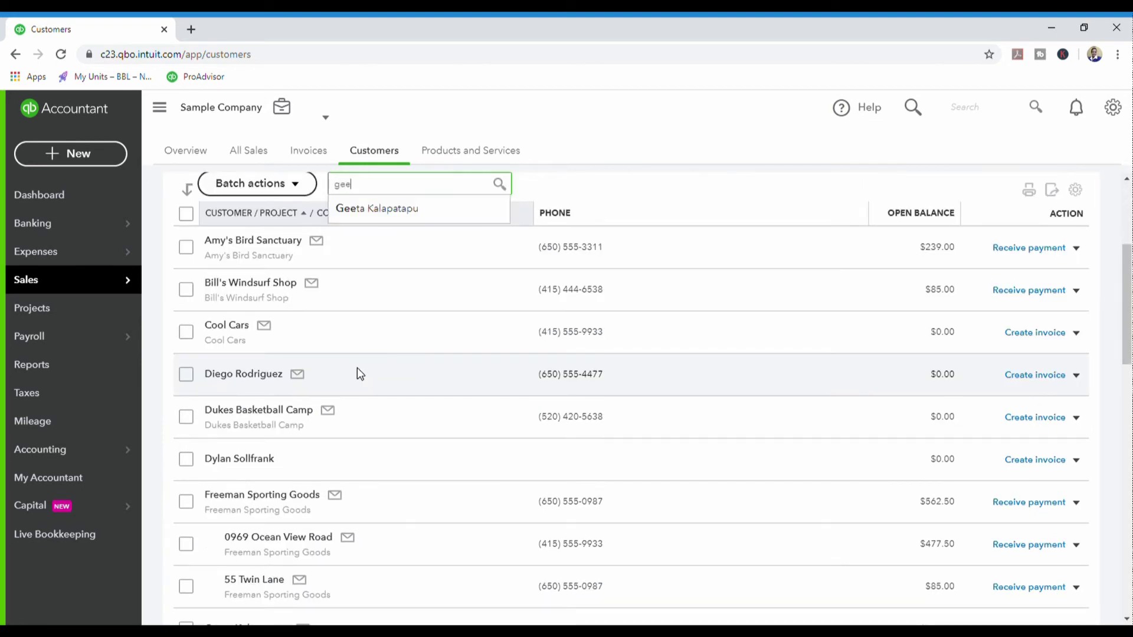
# - Open the customer's page and receive payment on invoice 1033's $129.10 balance
pyautogui.click(407, 216)
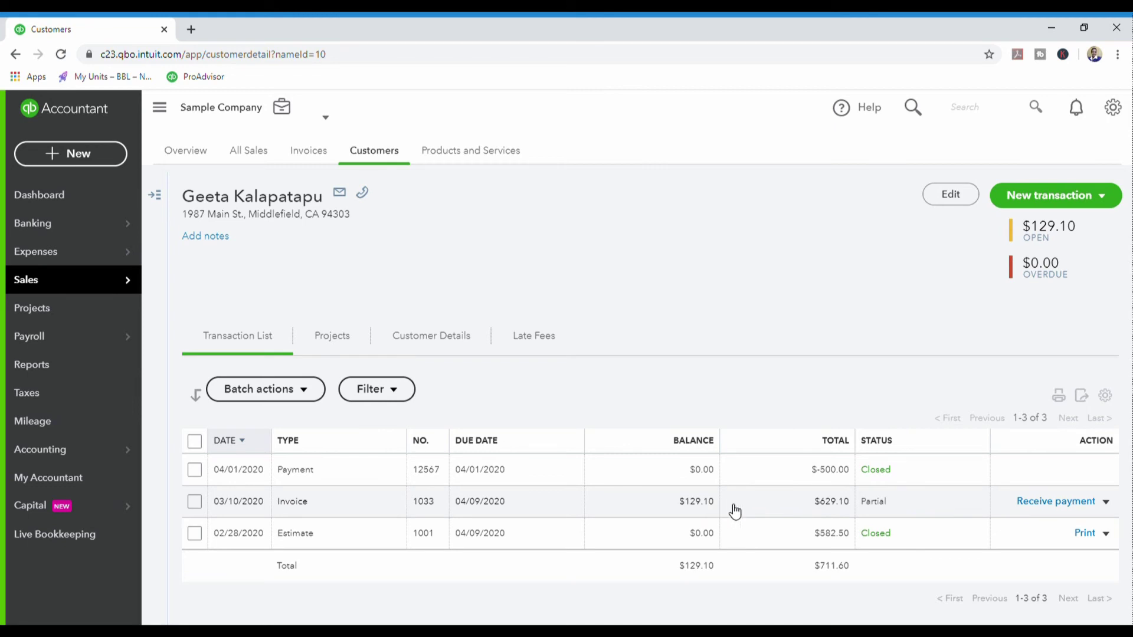
pyautogui.click(1061, 503)
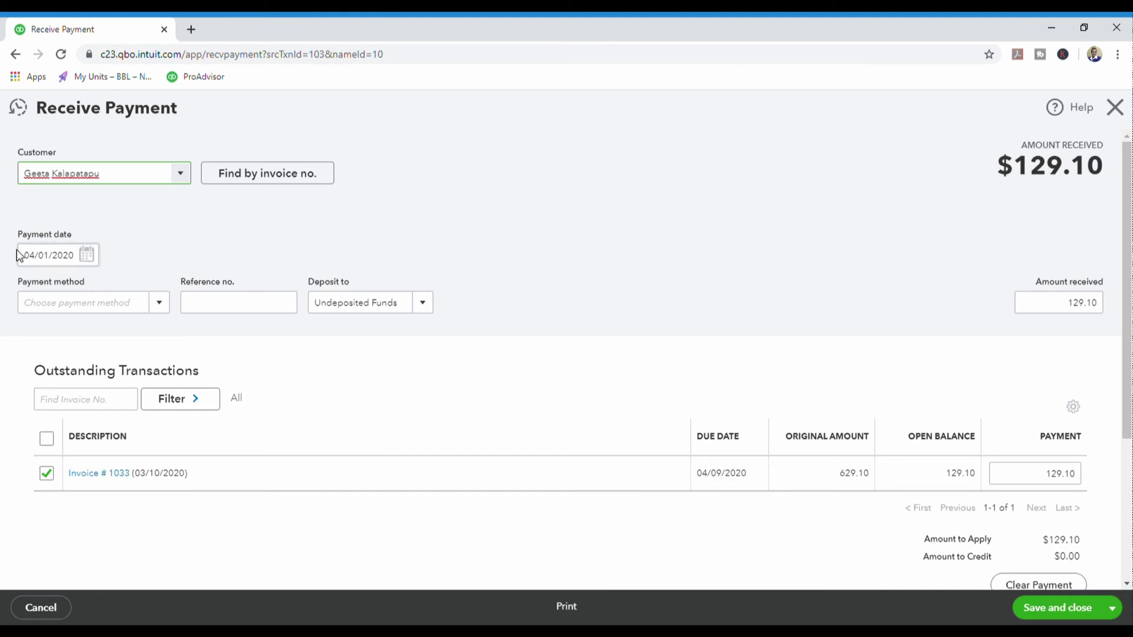
# - Change the payment date from 04/01/2020 to 04/03/2020, then open the payment method list
pyautogui.click(54, 262)
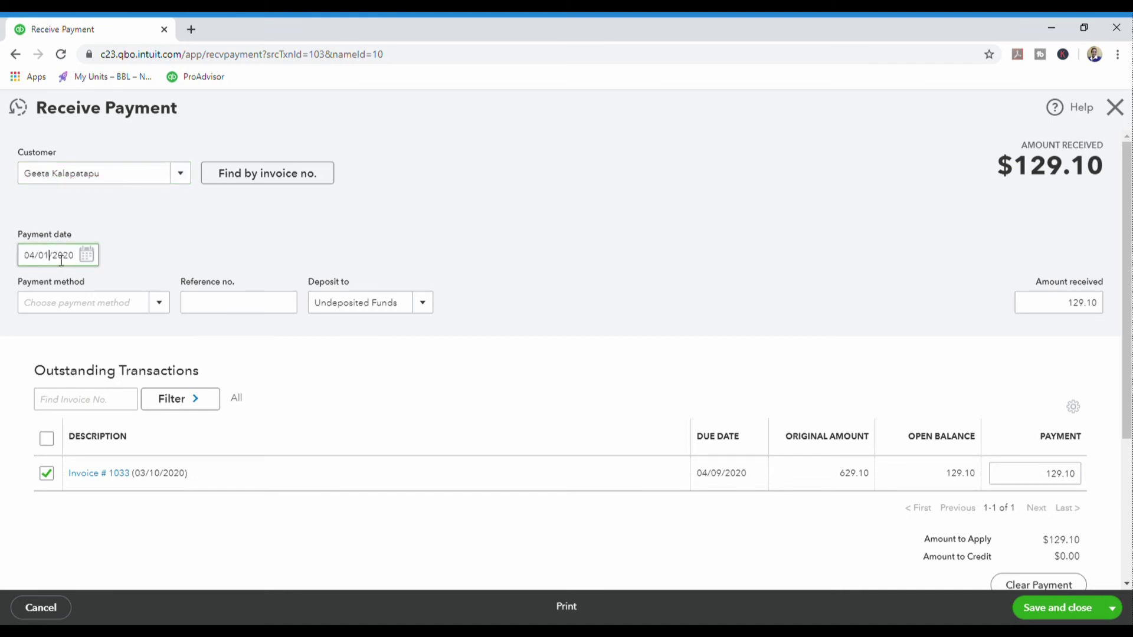
pyautogui.press('BackSpace')
pyautogui.write('3')
pyautogui.press('Tab')
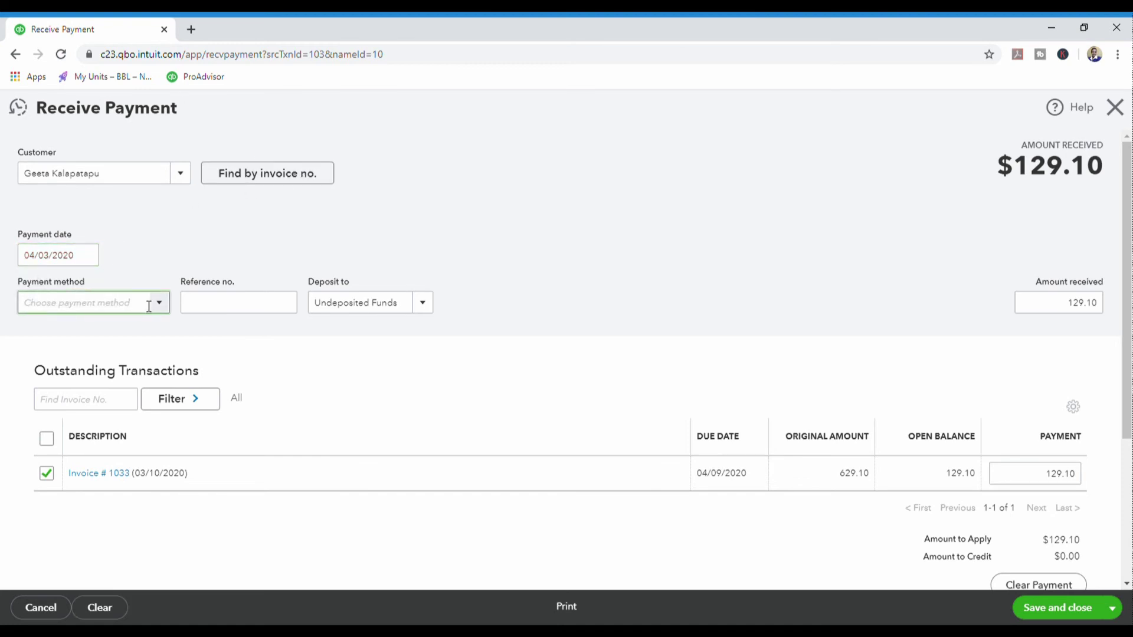
pyautogui.click(157, 307)
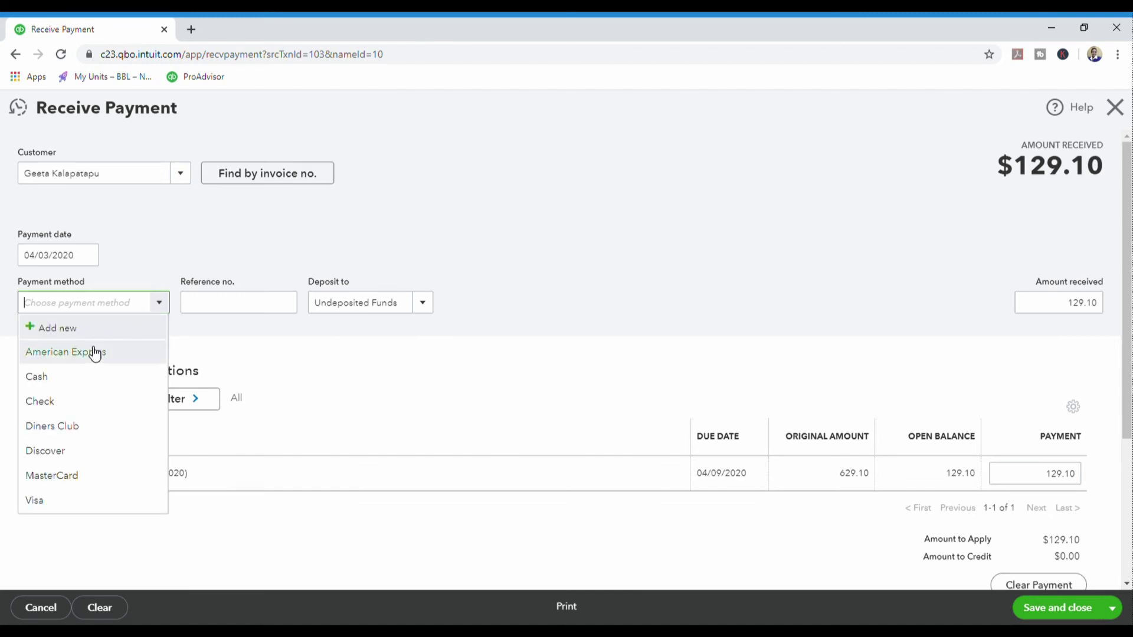
pyautogui.click(69, 380)
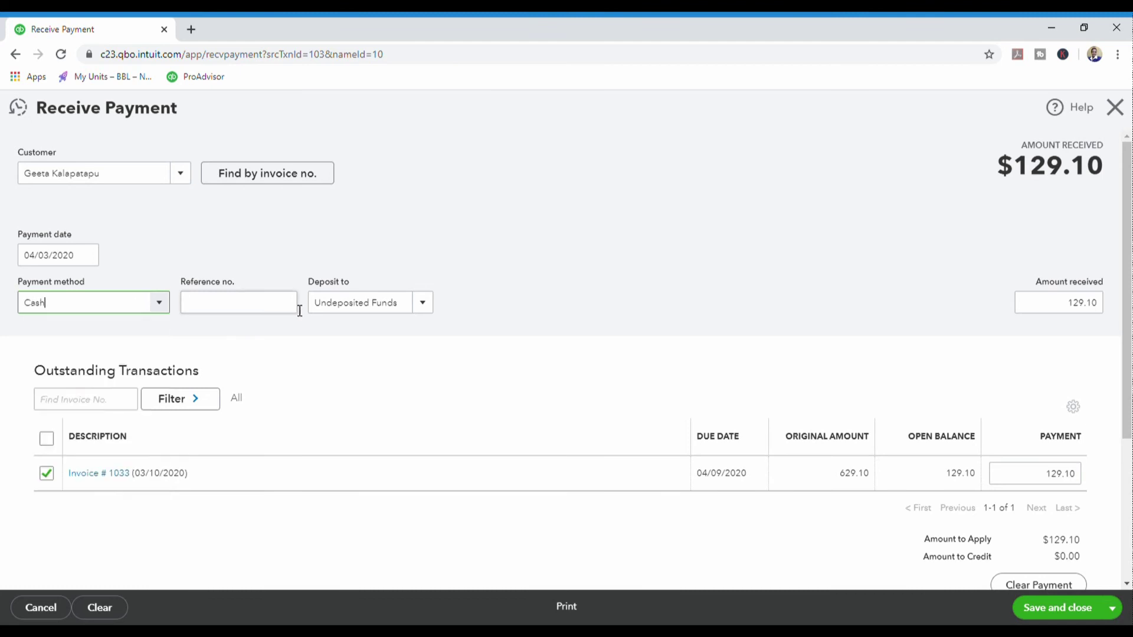
pyautogui.click(423, 304)
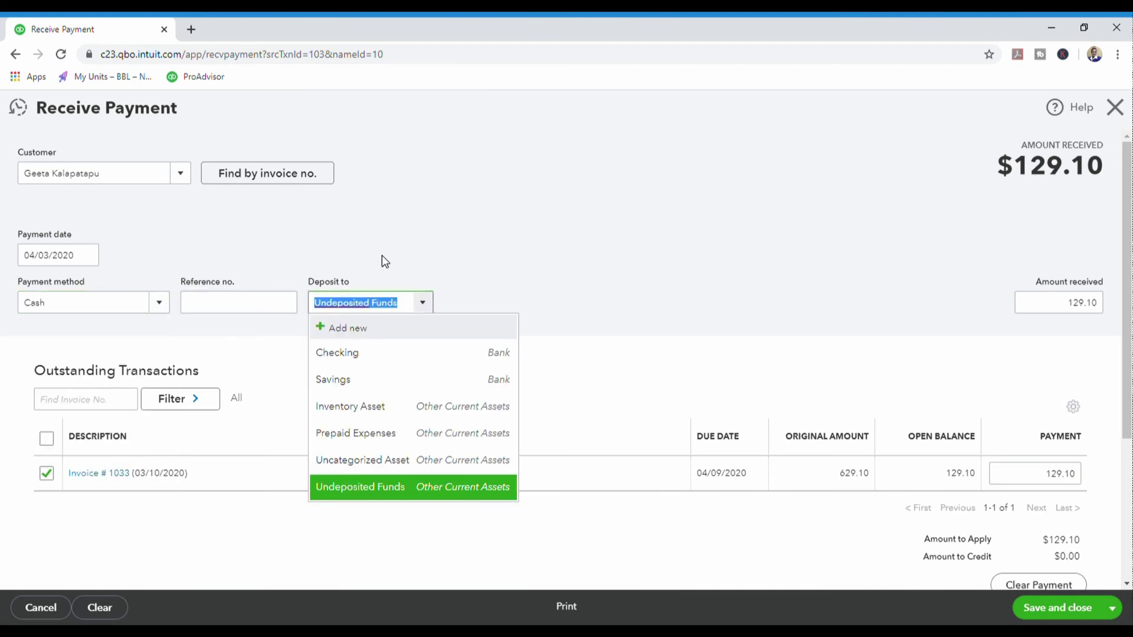
pyautogui.write('cahs')
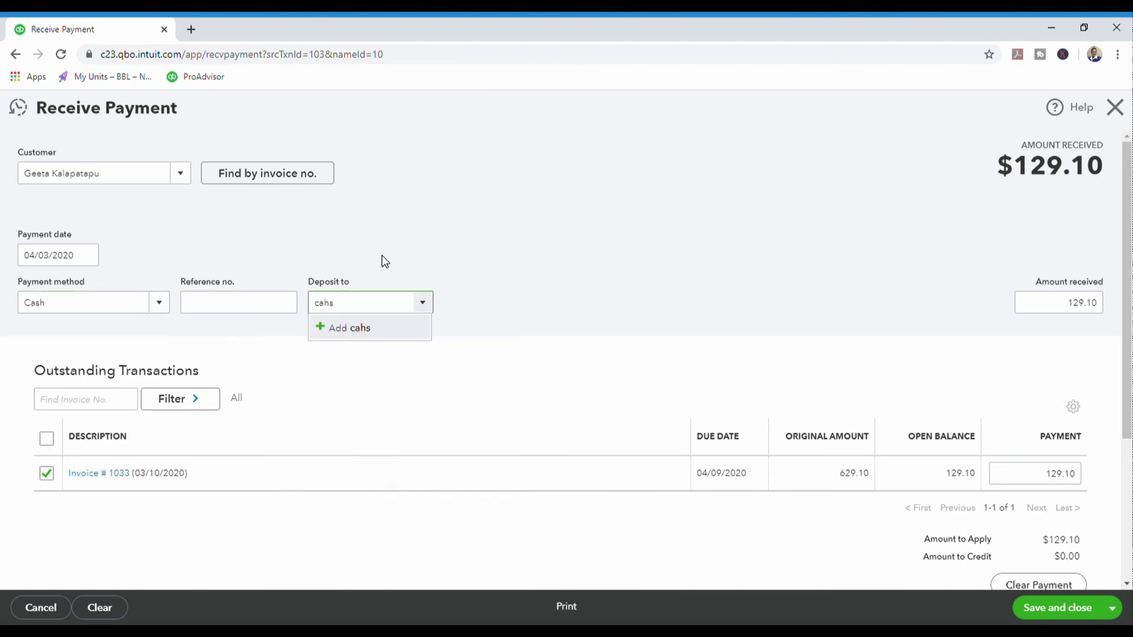
pyautogui.press('BackSpace')
pyautogui.press('BackSpace')
pyautogui.write('sh')
pyautogui.press('BackSpace')
pyautogui.press('BackSpace')
pyautogui.press('BackSpace')
pyautogui.press('BackSpace')
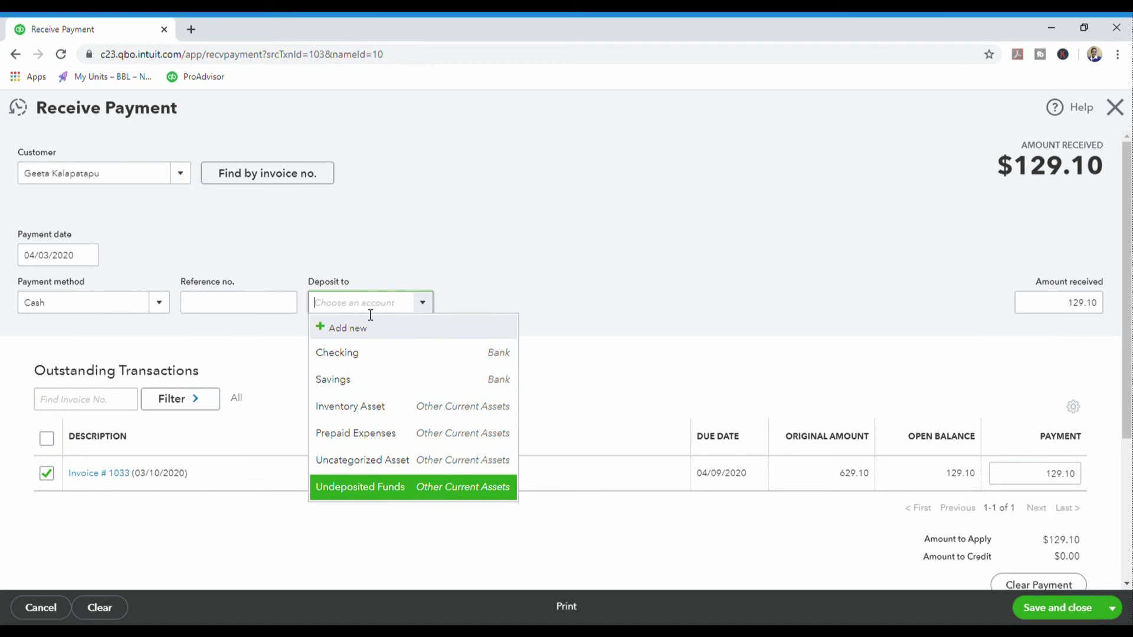
pyautogui.click(405, 489)
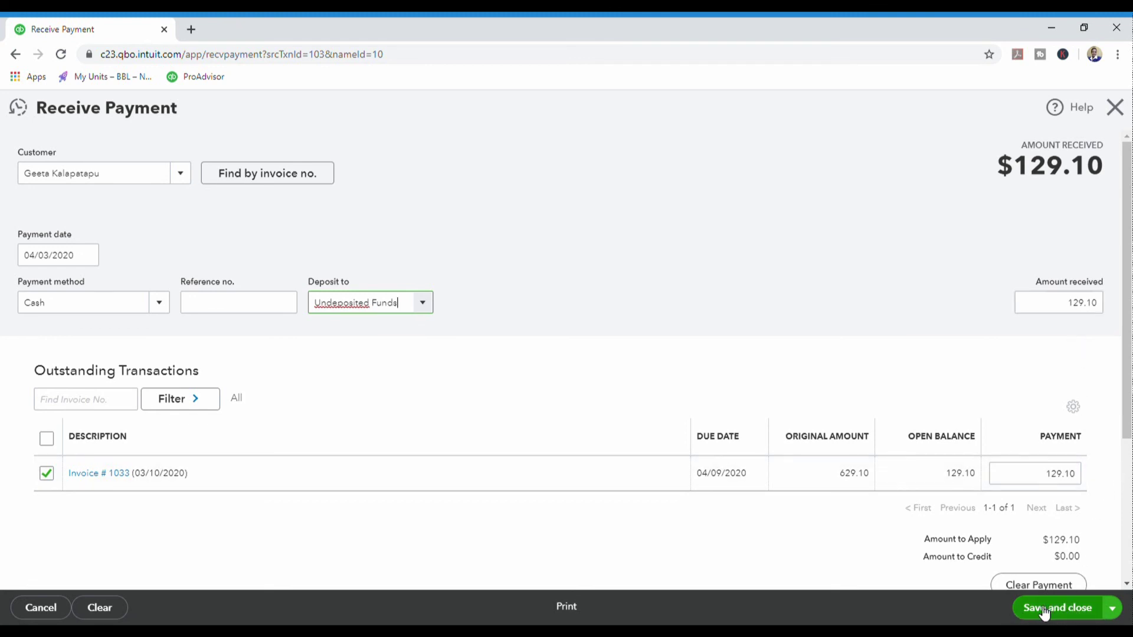
# - Save the $129.10 payment and check that invoice 1033 shows Paid
pyautogui.click(1072, 613)
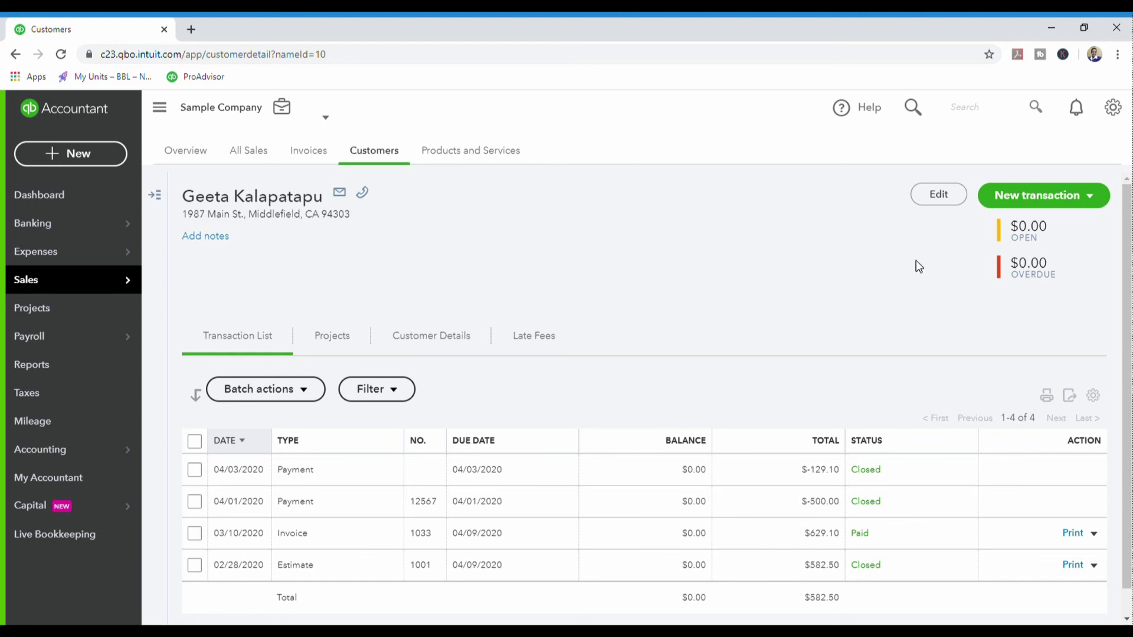
pyautogui.scroll(-1, 799, 450)
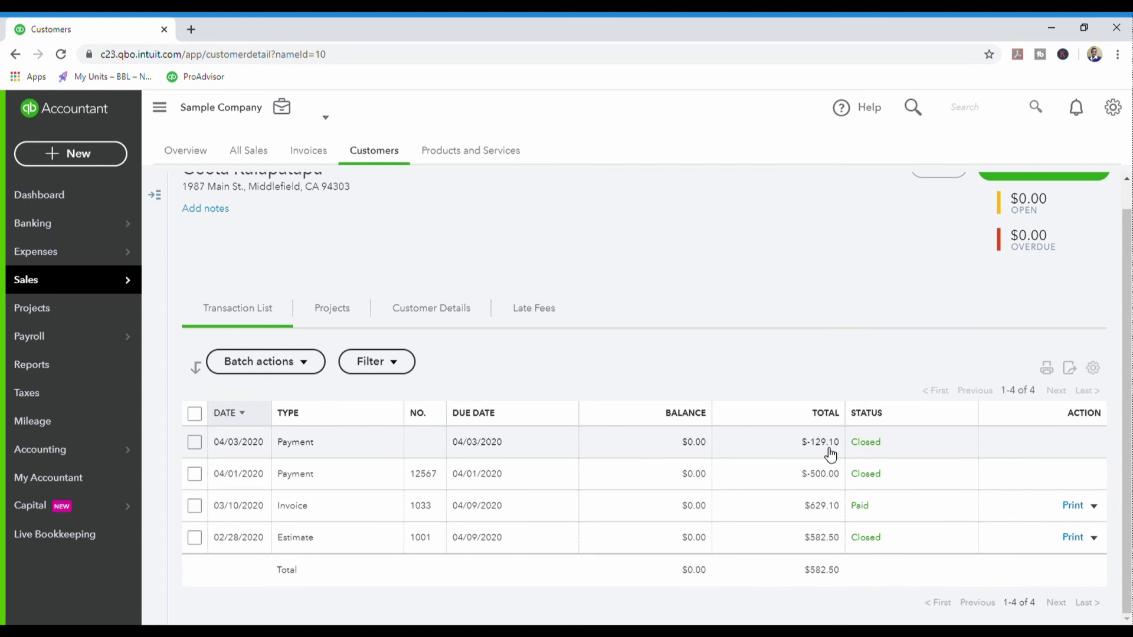
pyautogui.scroll(1, 792, 242)
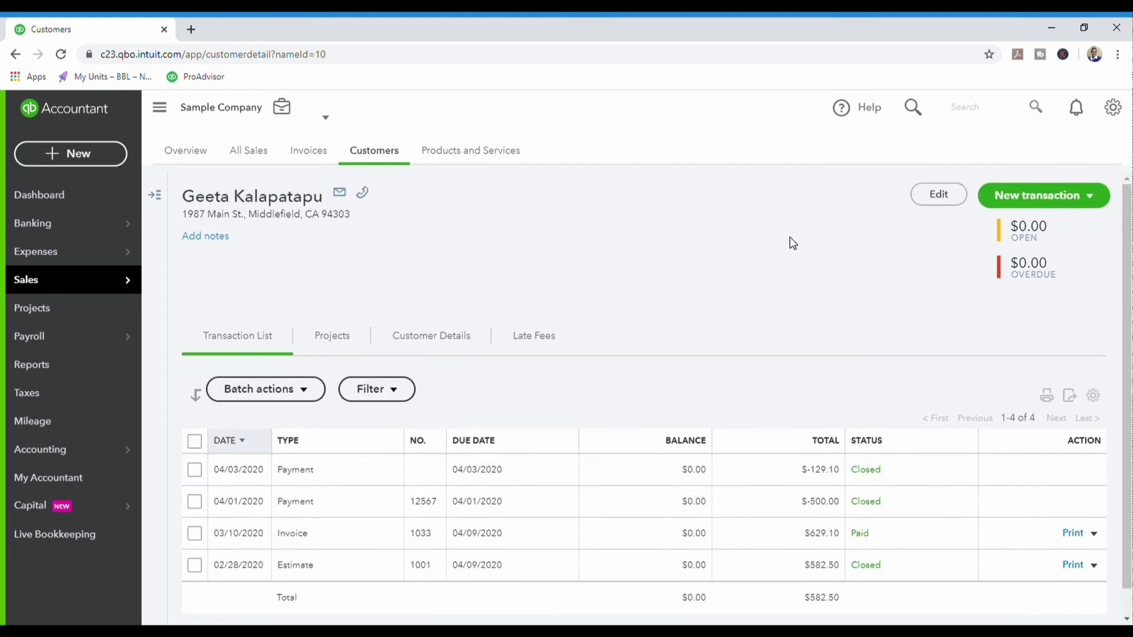